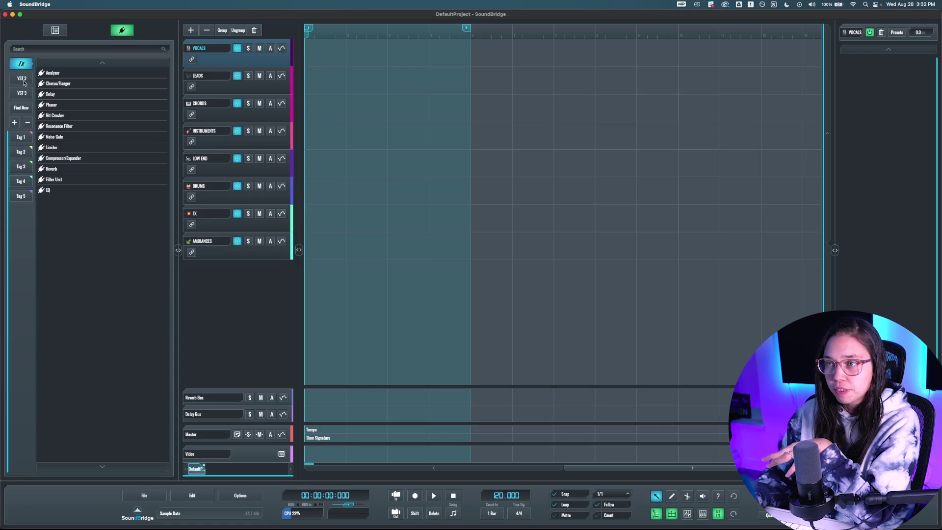
# Compare the VST 2, VST 3 and built-in effects plugin lists in the browser.
pyautogui.click(23, 80)
pyautogui.click(25, 91)
pyautogui.click(21, 64)
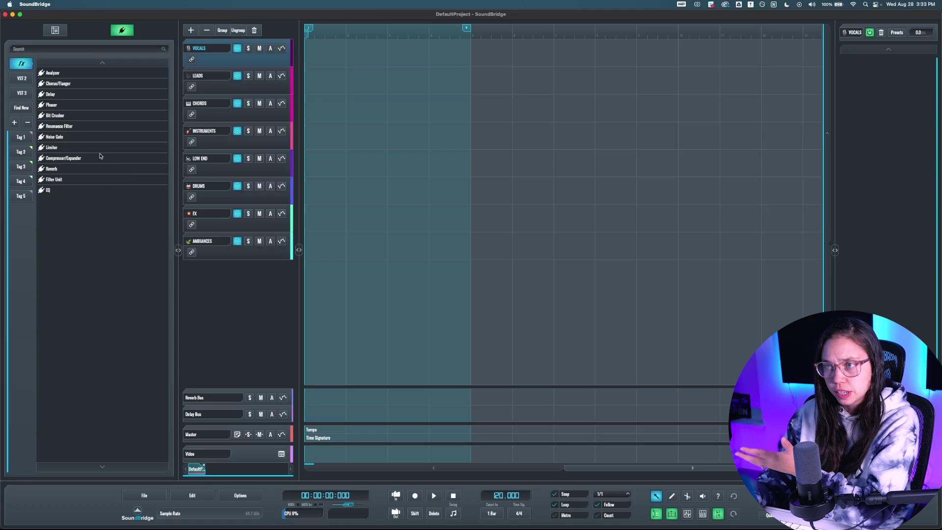
pyautogui.click(21, 79)
pyautogui.click(22, 92)
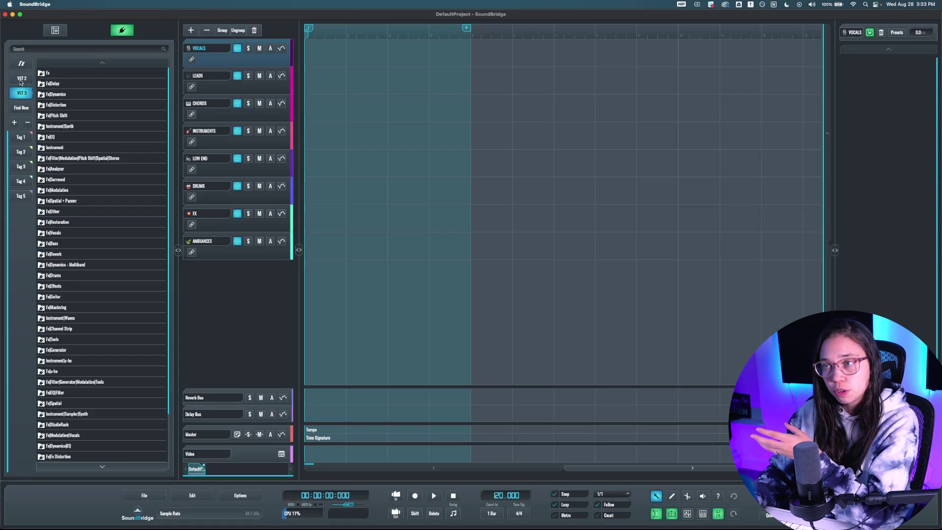
pyautogui.click(21, 81)
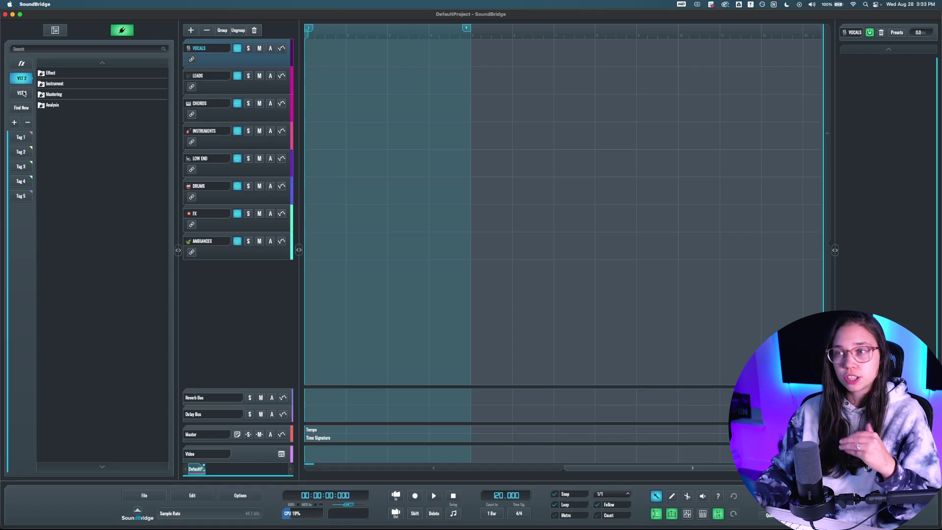
pyautogui.click(24, 92)
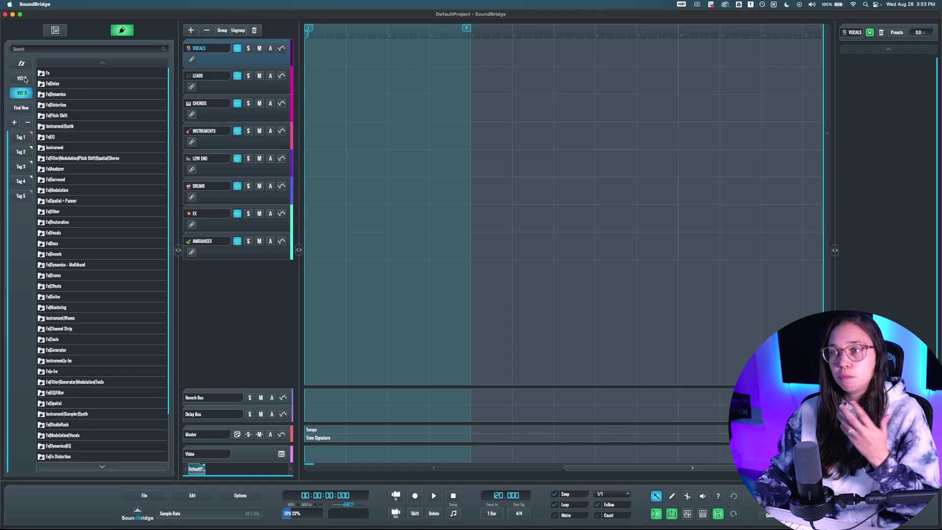
pyautogui.click(23, 79)
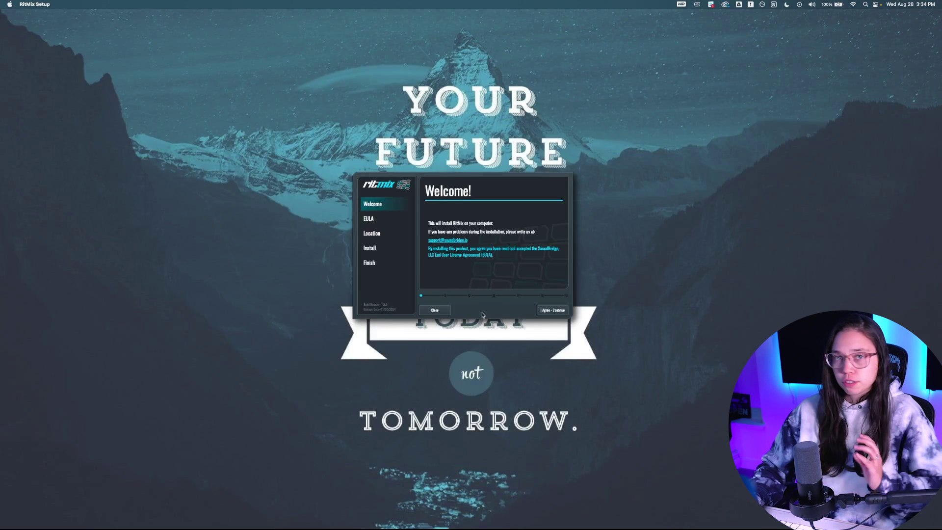
# Accept the RitMix licence and install it to the default VST3 and AU locations.
pyautogui.click(542, 312)
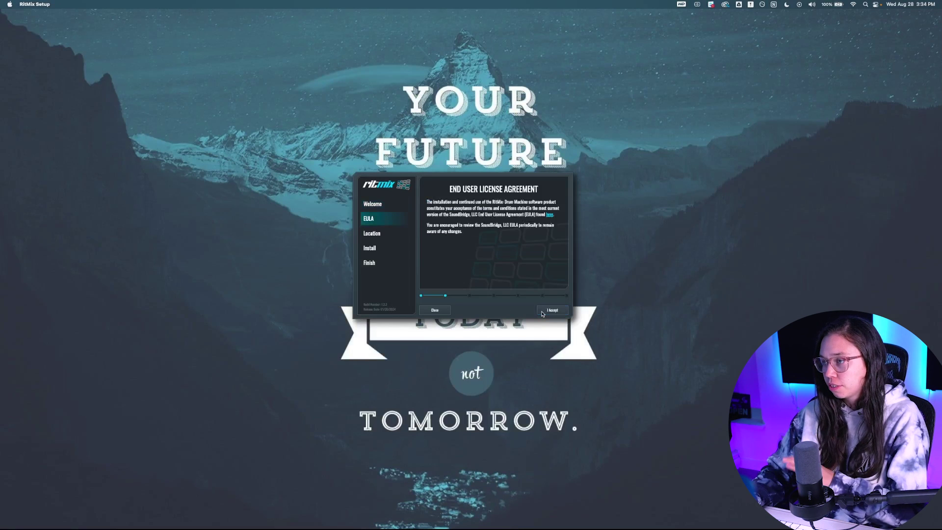
pyautogui.click(545, 312)
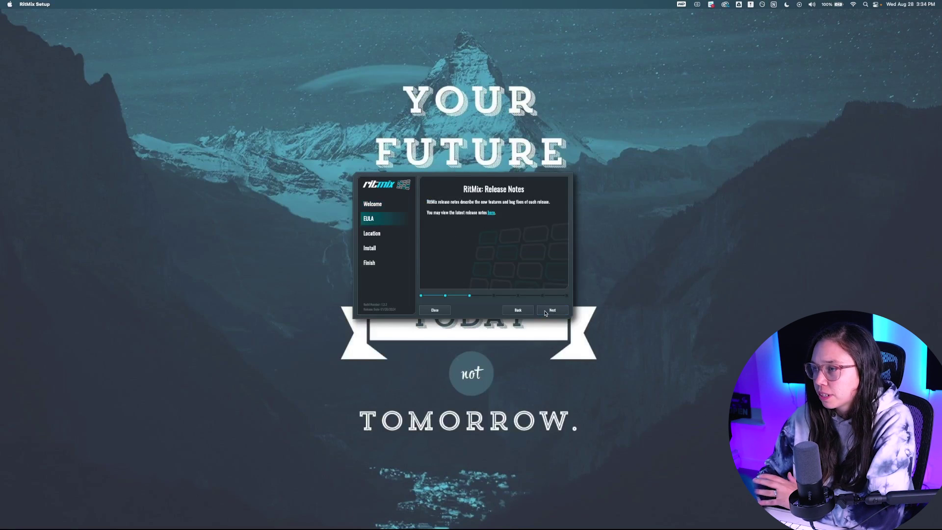
pyautogui.click(546, 310)
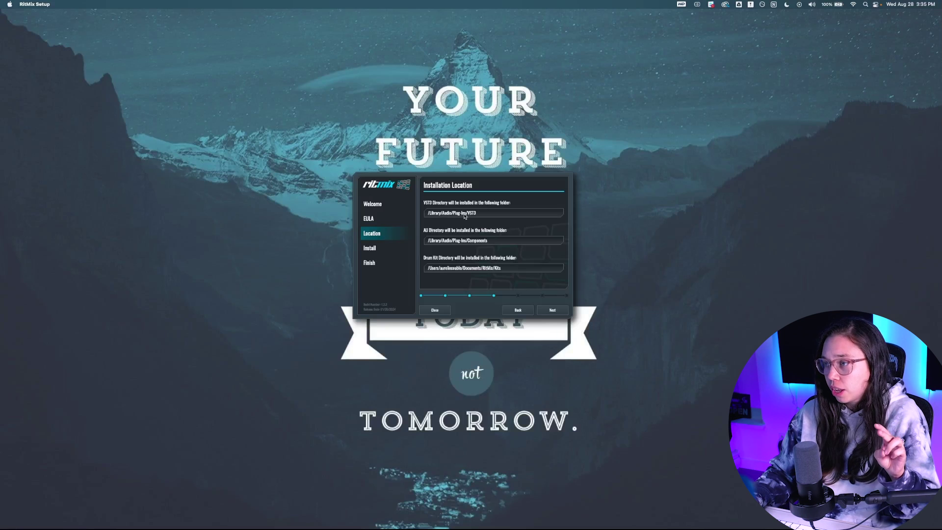
pyautogui.click(552, 310)
pyautogui.click(553, 310)
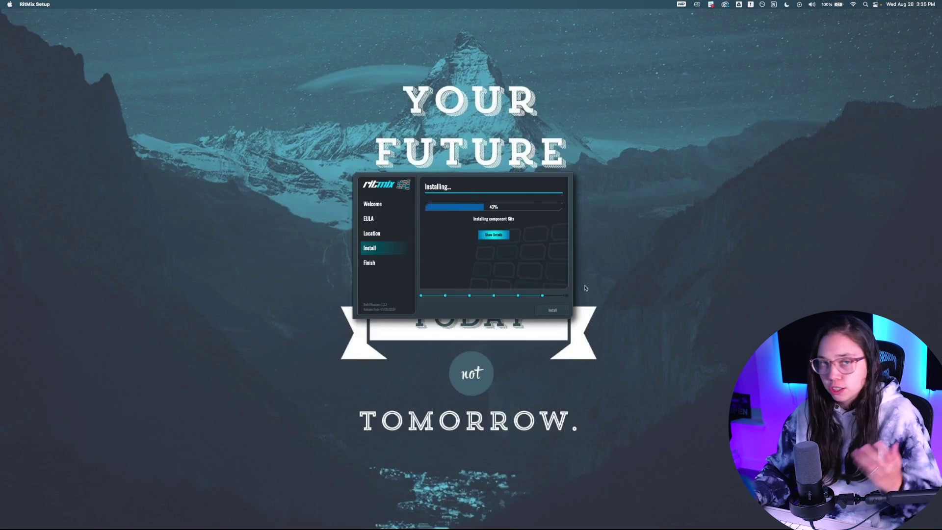
# Launch SoundBridge from Spotlight search.
pyautogui.press('super+space')
pyautogui.write('soun')
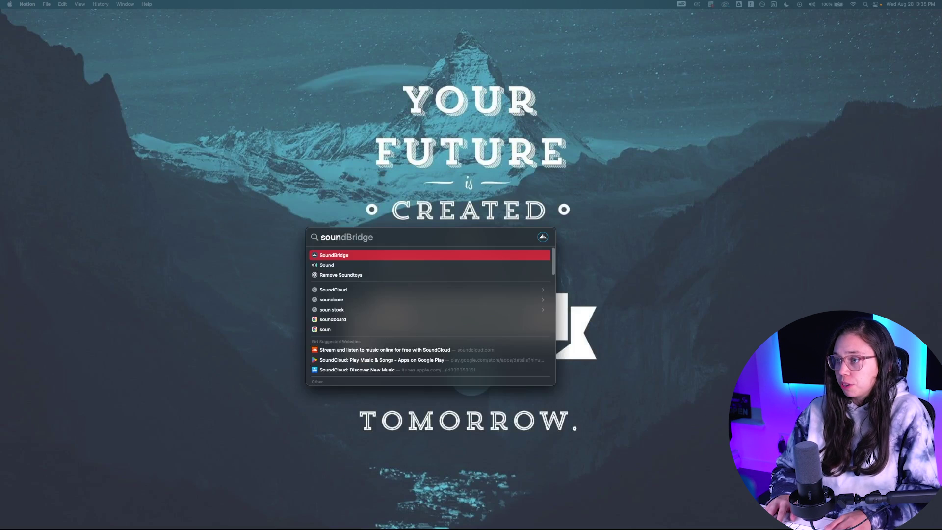
pyautogui.press('Return')
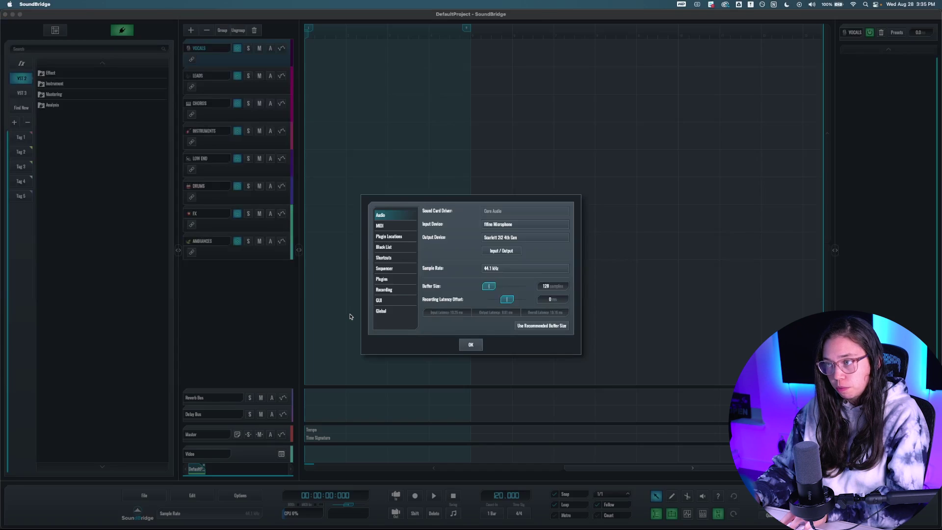
# Show the Plugin Locations page in Preferences with the VST and VST3 folder entries.
pyautogui.press('Escape')
pyautogui.click(240, 496)
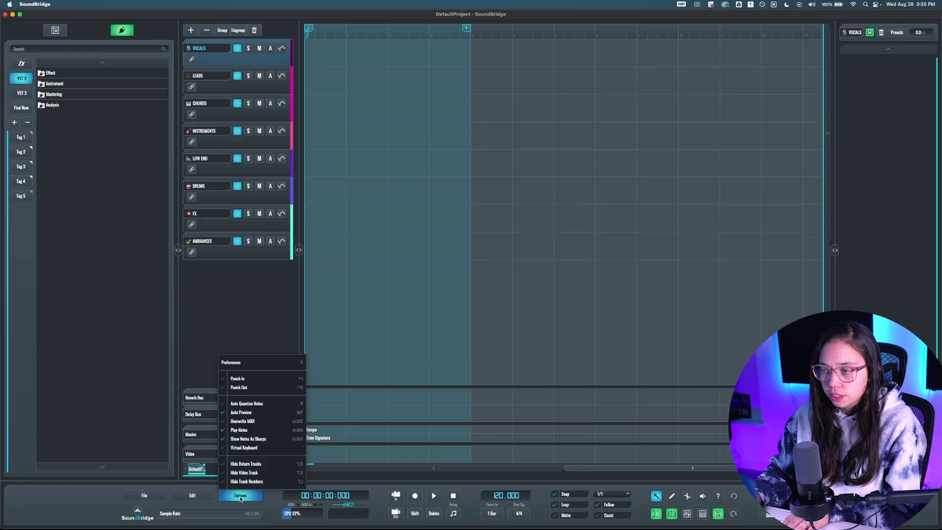
pyautogui.click(248, 364)
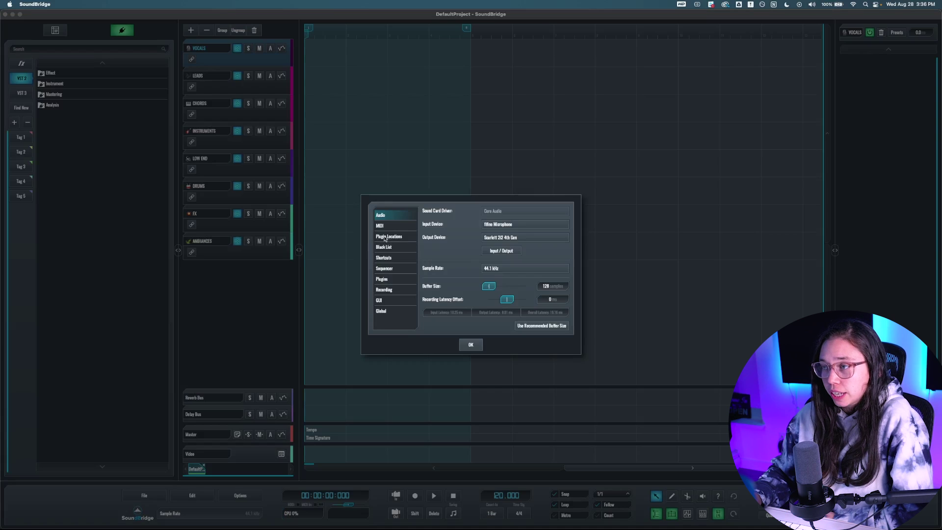
pyautogui.click(402, 238)
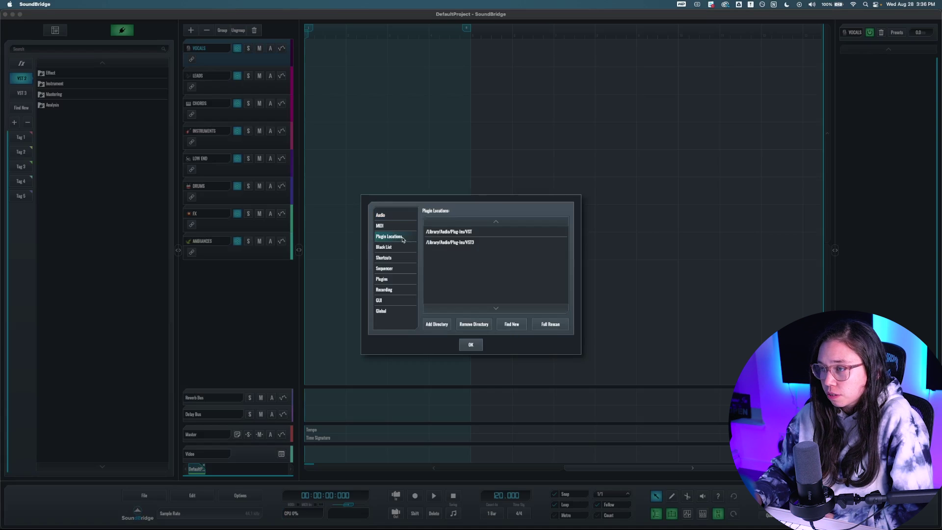
pyautogui.click(441, 232)
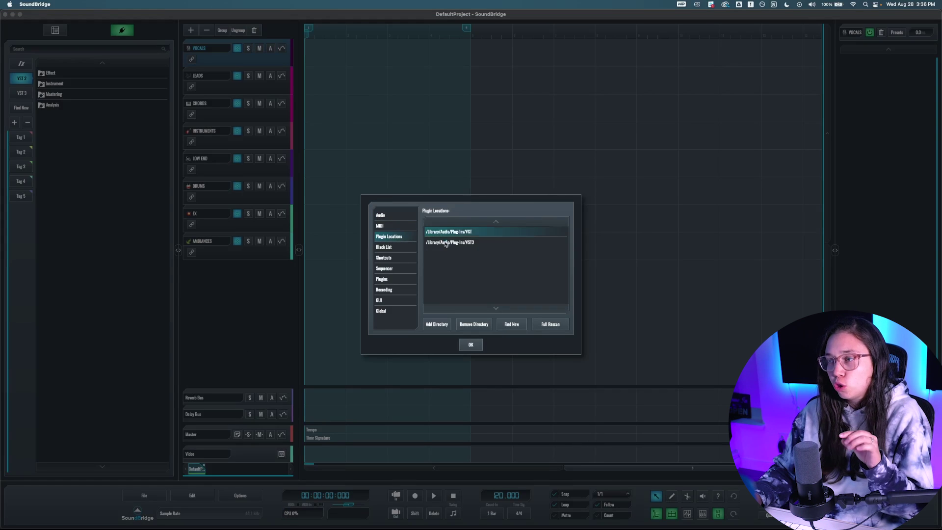
pyautogui.click(447, 243)
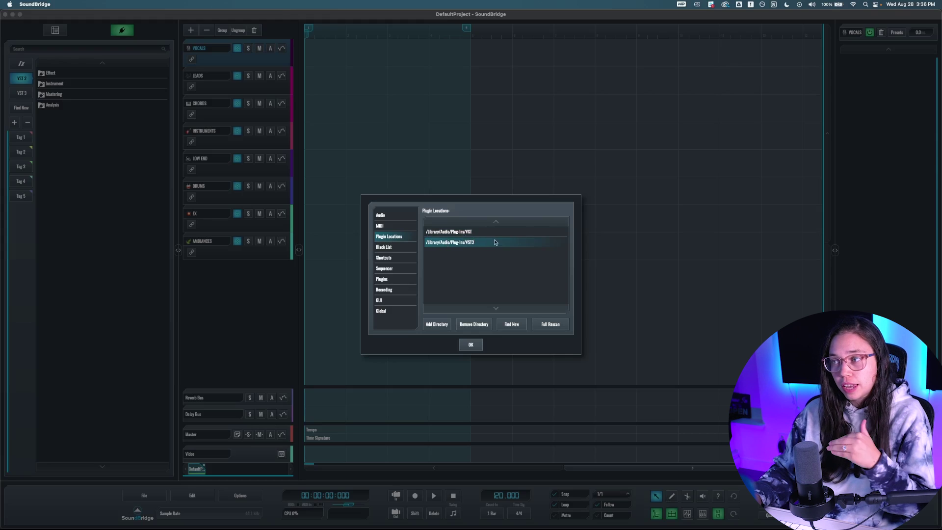
# Add /Library/Audio/Plug-Ins/VST3 as a new plugin directory.
pyautogui.click(437, 324)
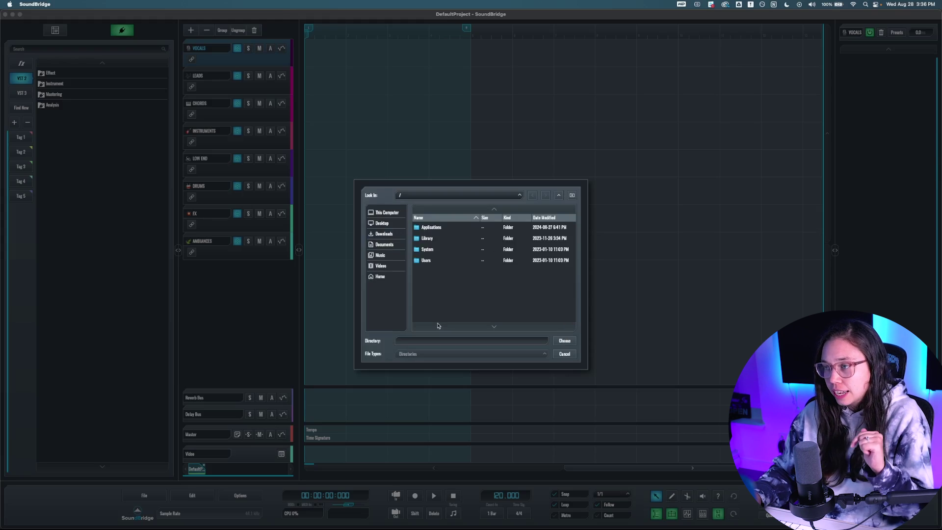
pyautogui.doubleClick(431, 238)
pyautogui.doubleClick(430, 271)
pyautogui.doubleClick(440, 294)
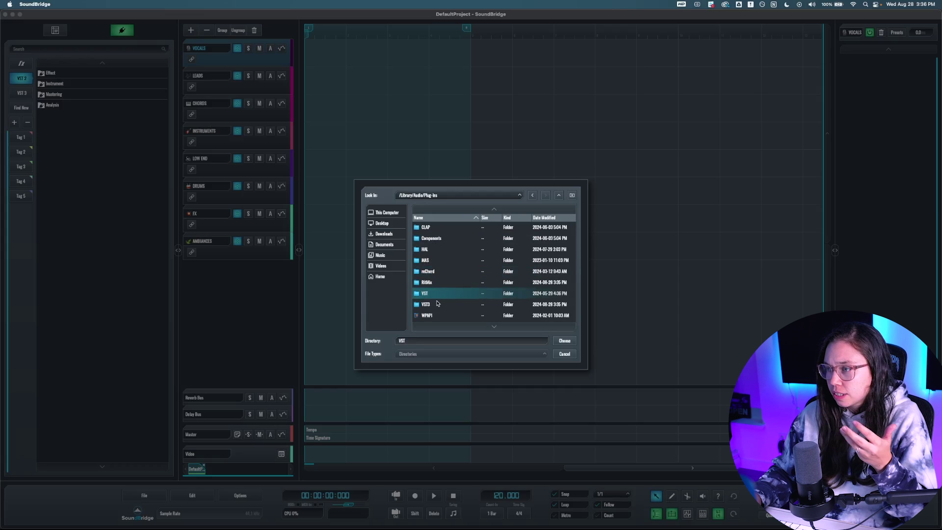
pyautogui.click(437, 304)
pyautogui.click(431, 295)
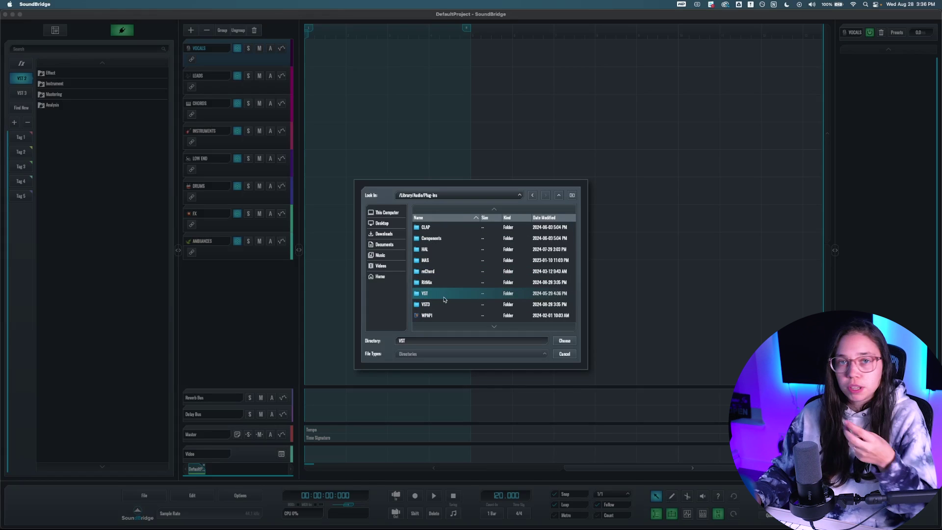
pyautogui.click(444, 302)
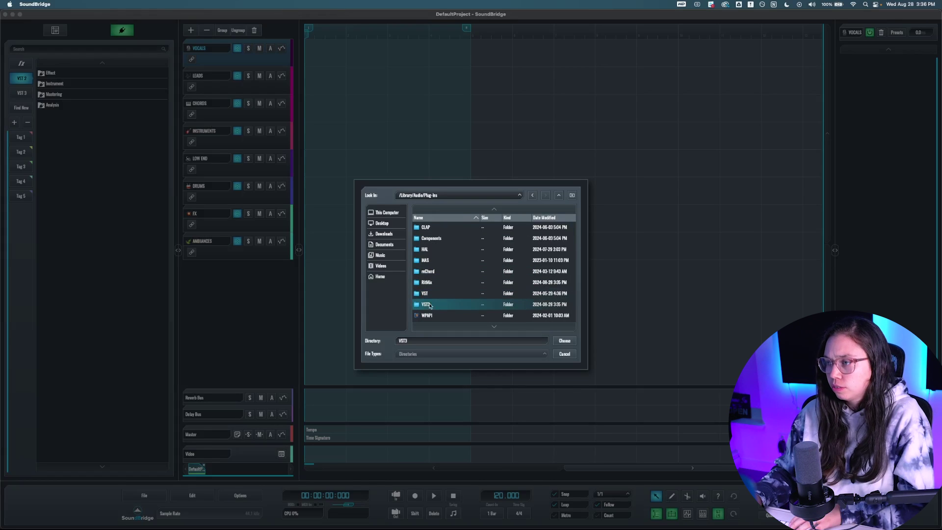
pyautogui.click(564, 341)
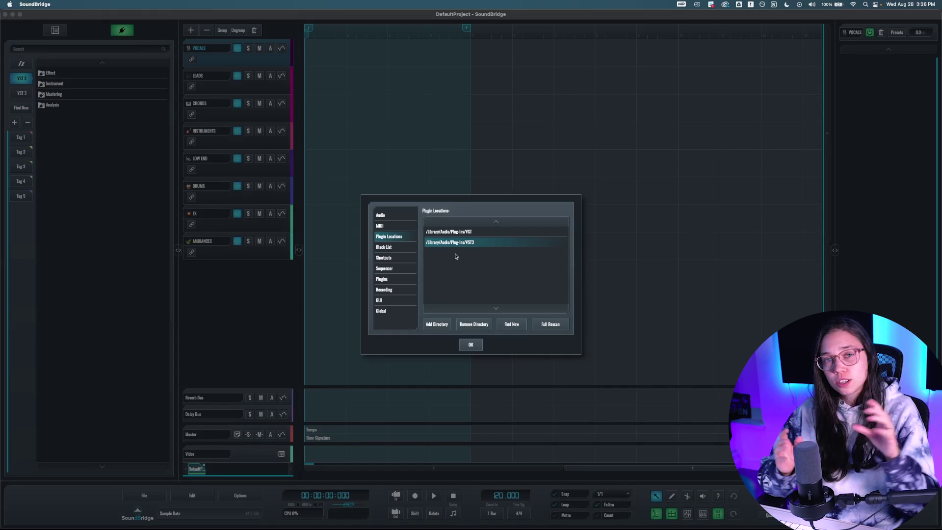
# Scan for new plugins, then drag RitMix from the VST 3 list into the Piano Melody FX chain.
pyautogui.click(510, 328)
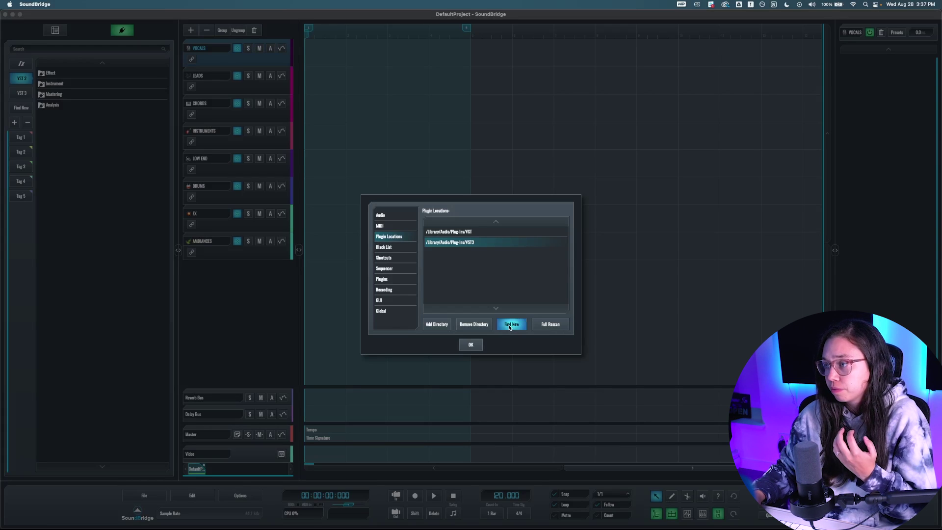
pyautogui.click(475, 347)
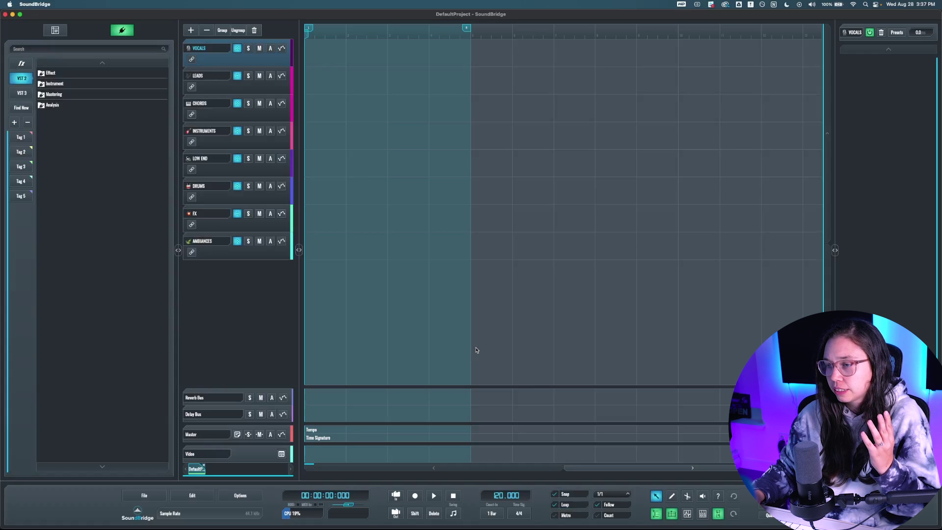
pyautogui.click(22, 93)
pyautogui.click(52, 50)
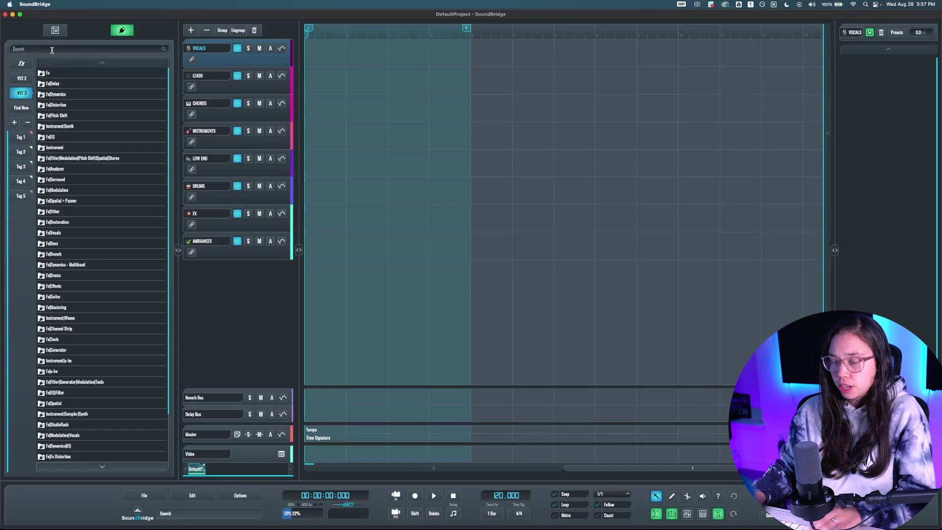
pyautogui.write('ri')
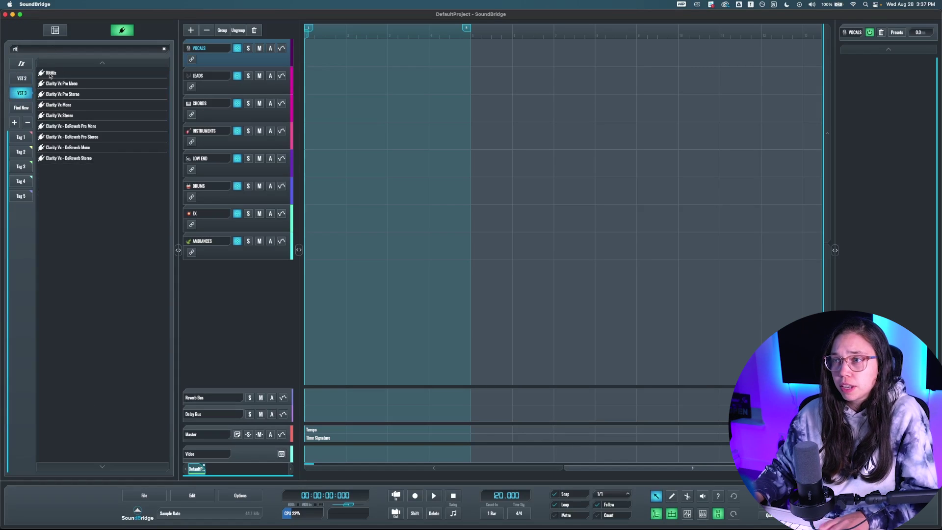
pyautogui.click(52, 73)
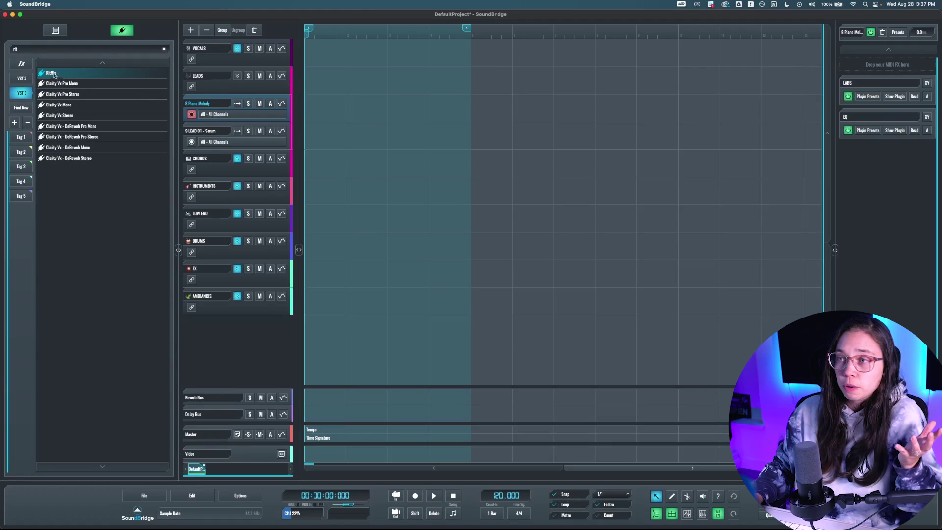
pyautogui.moveTo(54, 74); pyautogui.dragTo(880, 78)
pyautogui.moveTo(463, 156); pyautogui.dragTo(561, 119)
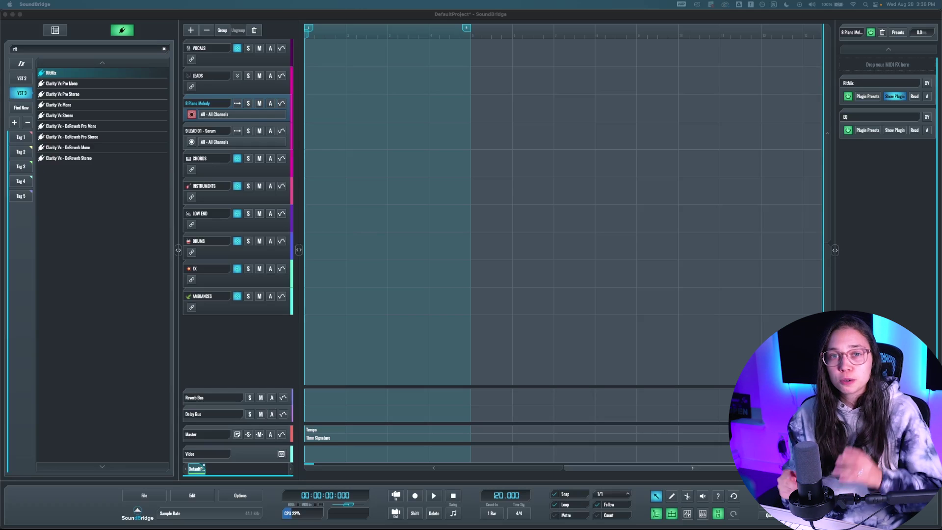
# Open the Preferences Plugins page and toggle Plugin Scan Mode off and back on.
pyautogui.click(362, 185)
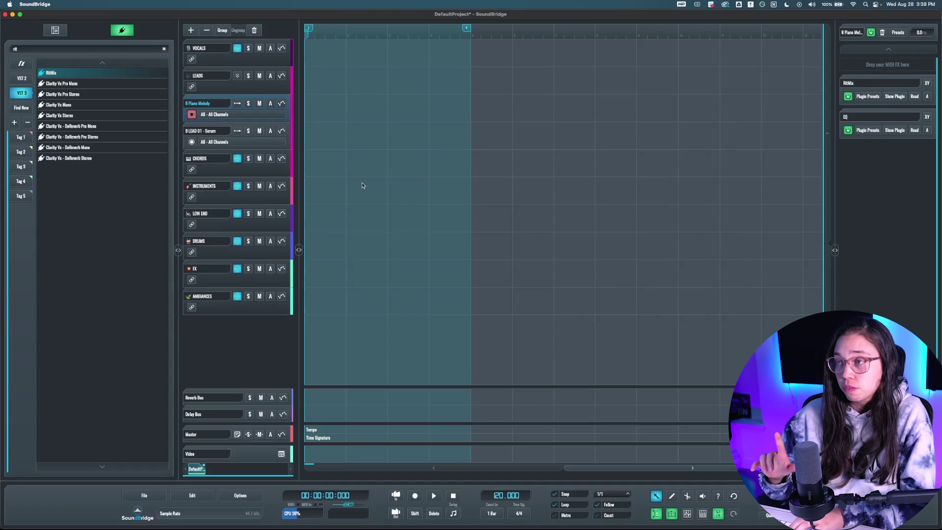
pyautogui.press('super+comma')
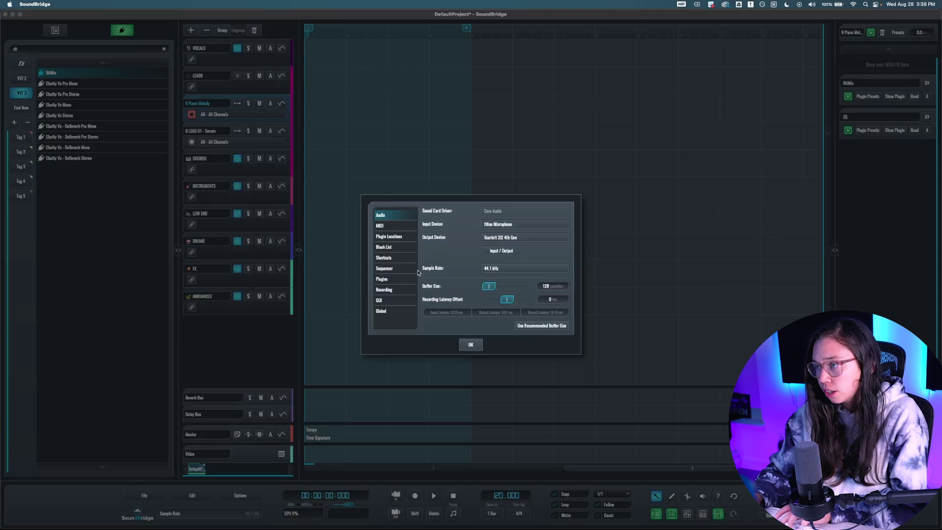
pyautogui.click(384, 282)
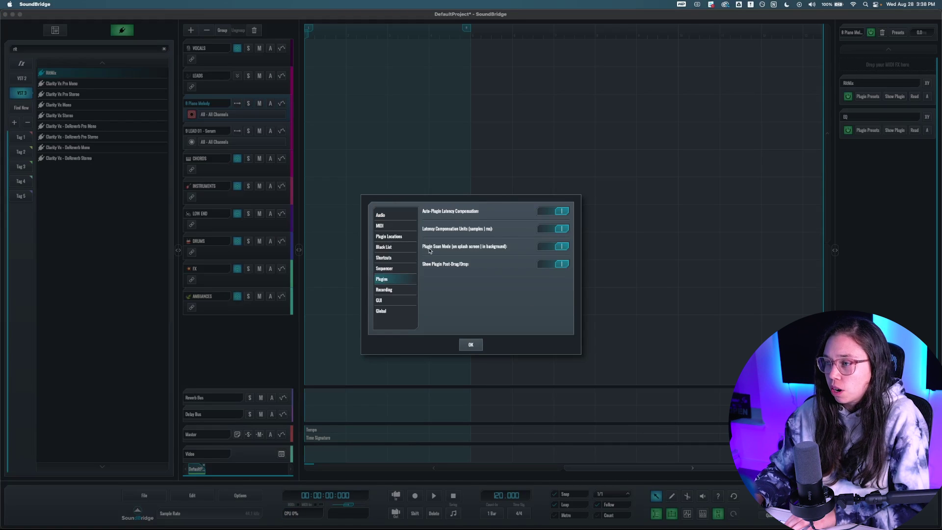
pyautogui.click(553, 247)
pyautogui.click(553, 247)
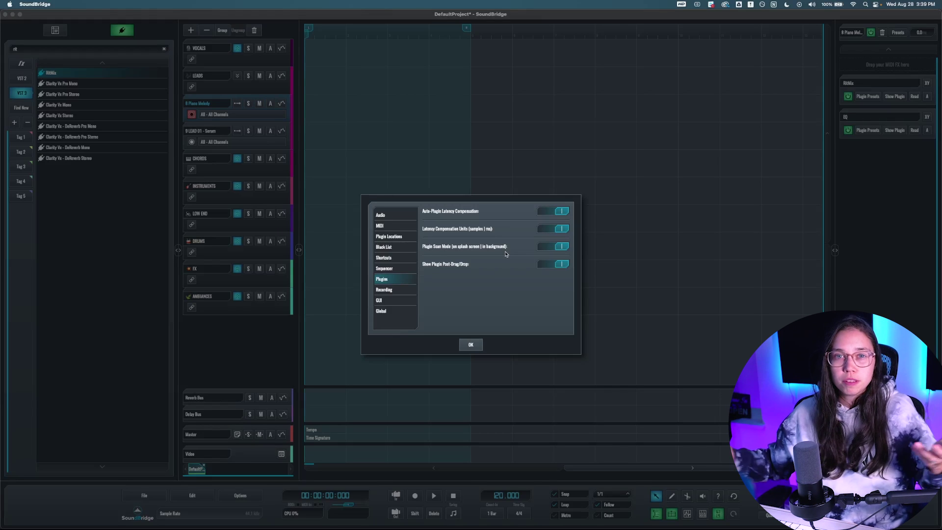
# Close the Preferences dialog with OK to return to the project.
pyautogui.click(470, 344)
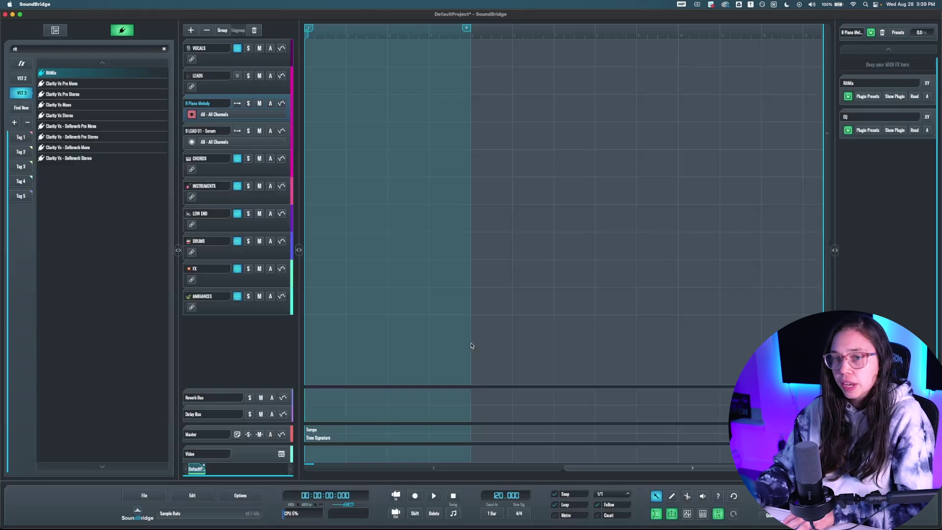